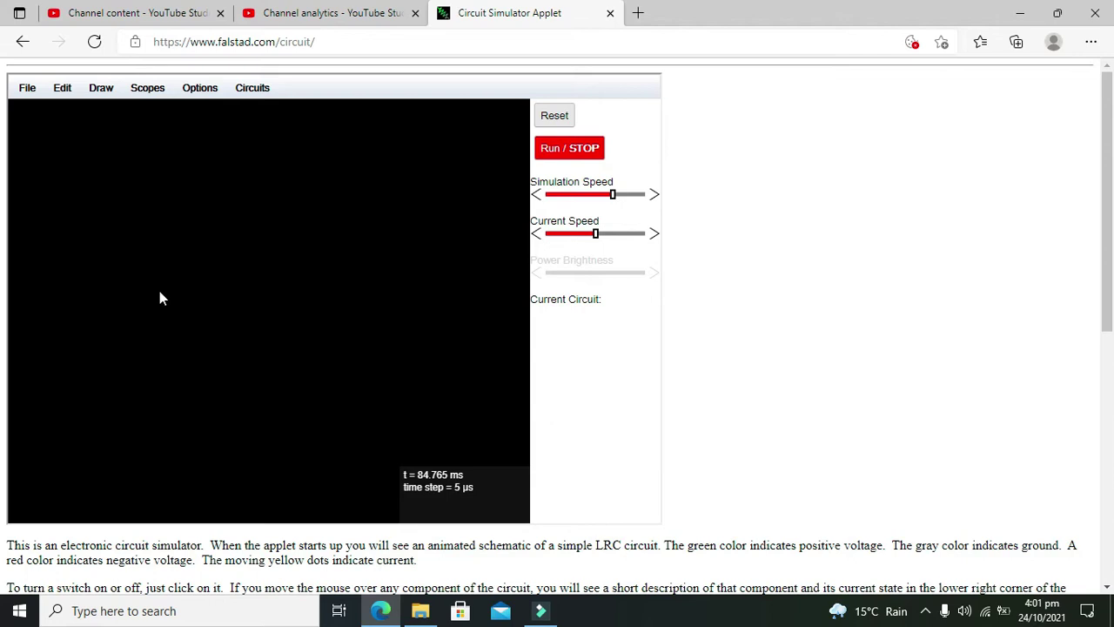
# Add an optocoupler left of centre on the empty canvas and nudge it slightly upward.
pyautogui.click(104, 98)
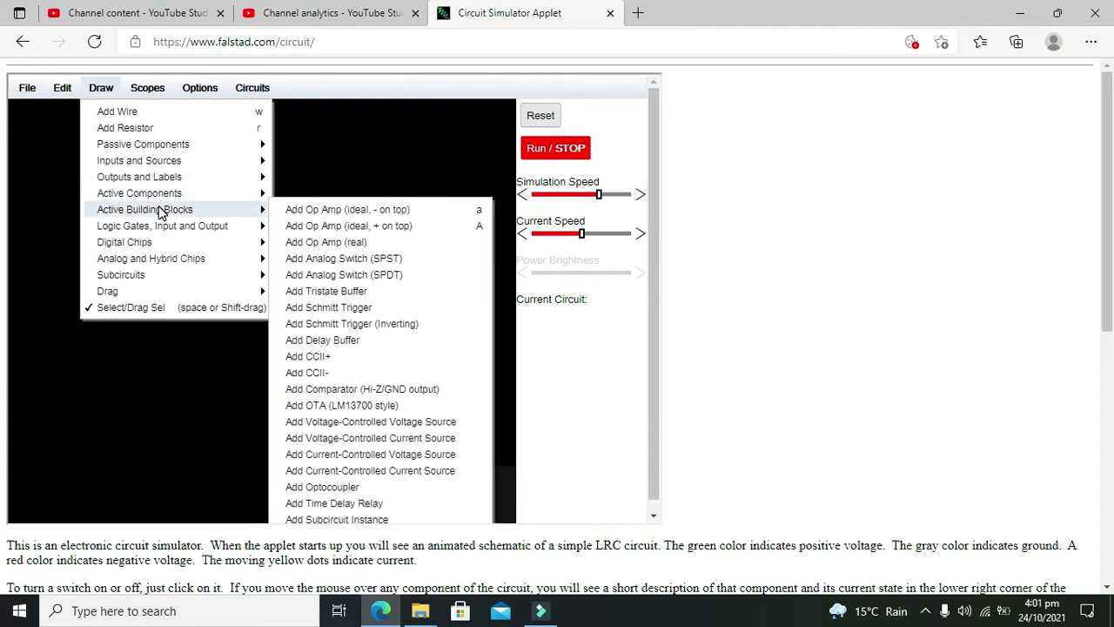
pyautogui.moveTo(157, 240)
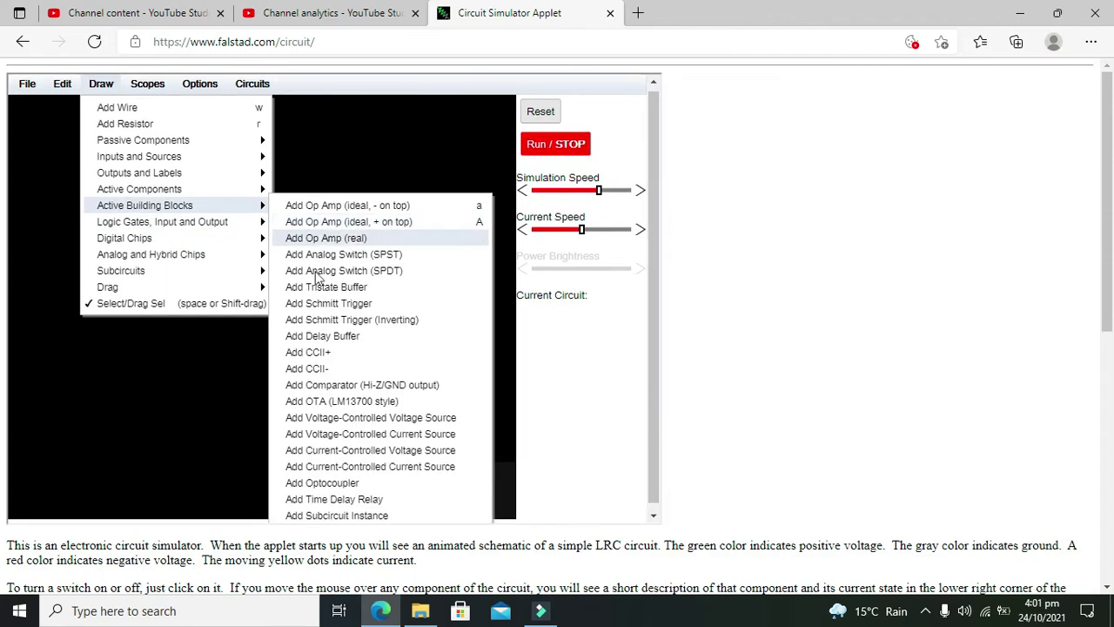
pyautogui.click(352, 489)
pyautogui.click(254, 300)
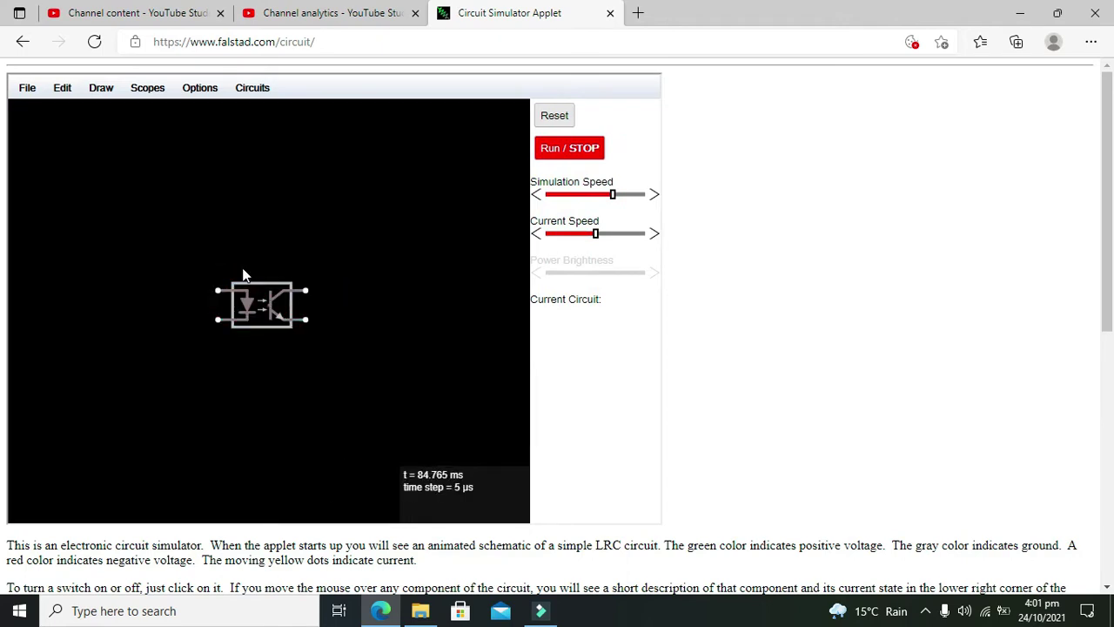
pyautogui.moveTo(230, 252); pyautogui.dragTo(264, 262)
pyautogui.click(428, 340)
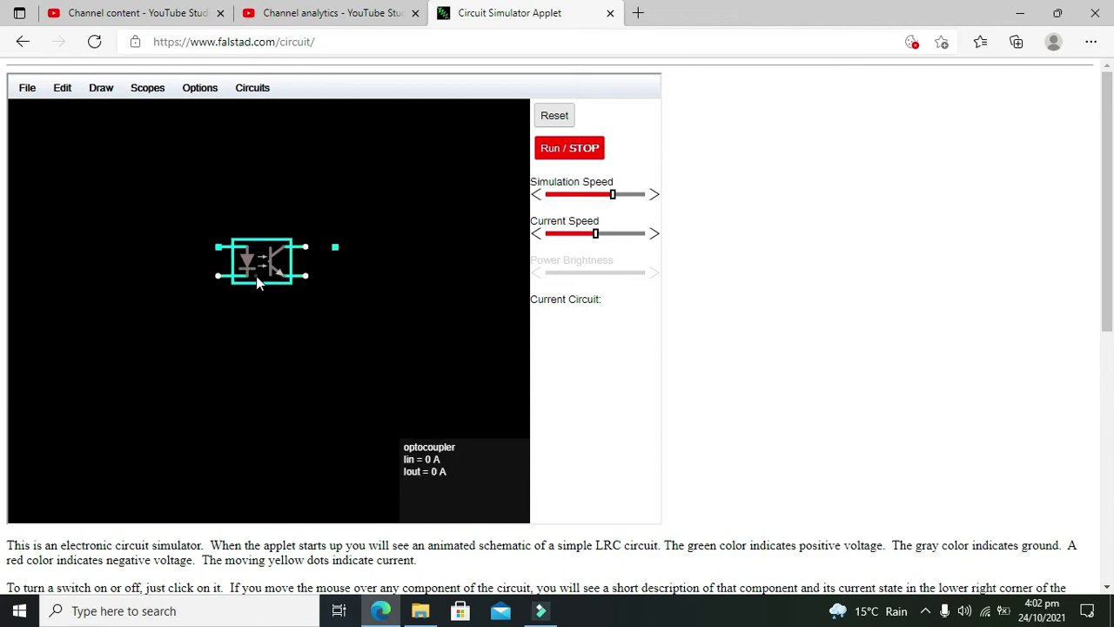
# Reposition the optocoupler slightly down, then up and to the left.
pyautogui.moveTo(256, 276); pyautogui.dragTo(256, 290)
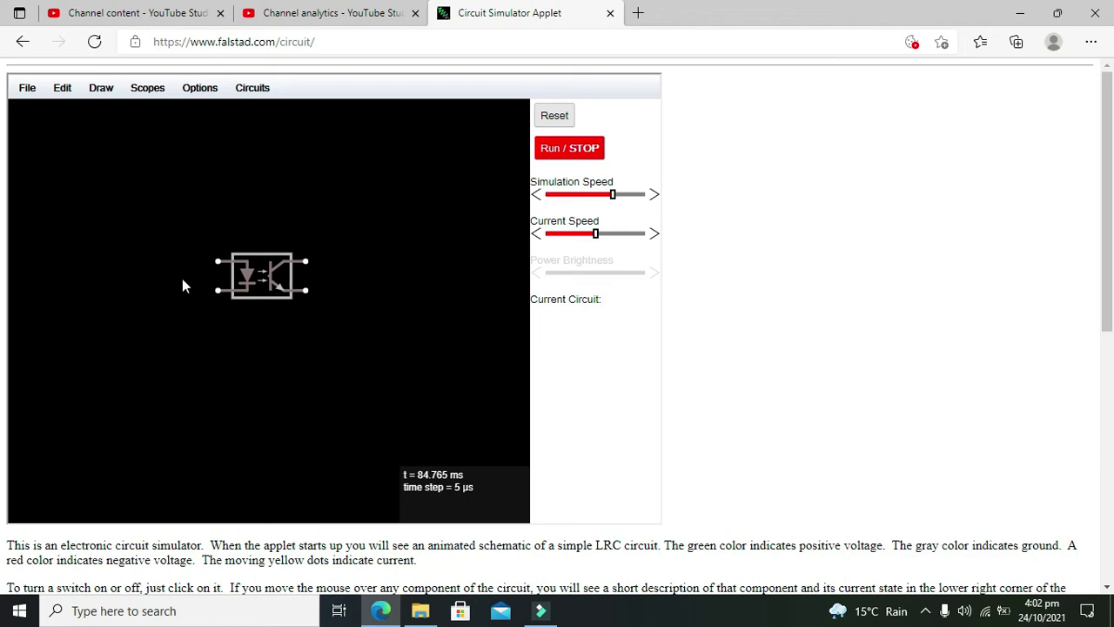
pyautogui.moveTo(261, 261); pyautogui.dragTo(284, 260)
# Place a one-terminal A/C voltage source at the upper left of the canvas.
pyautogui.click(101, 88)
pyautogui.moveTo(171, 160)
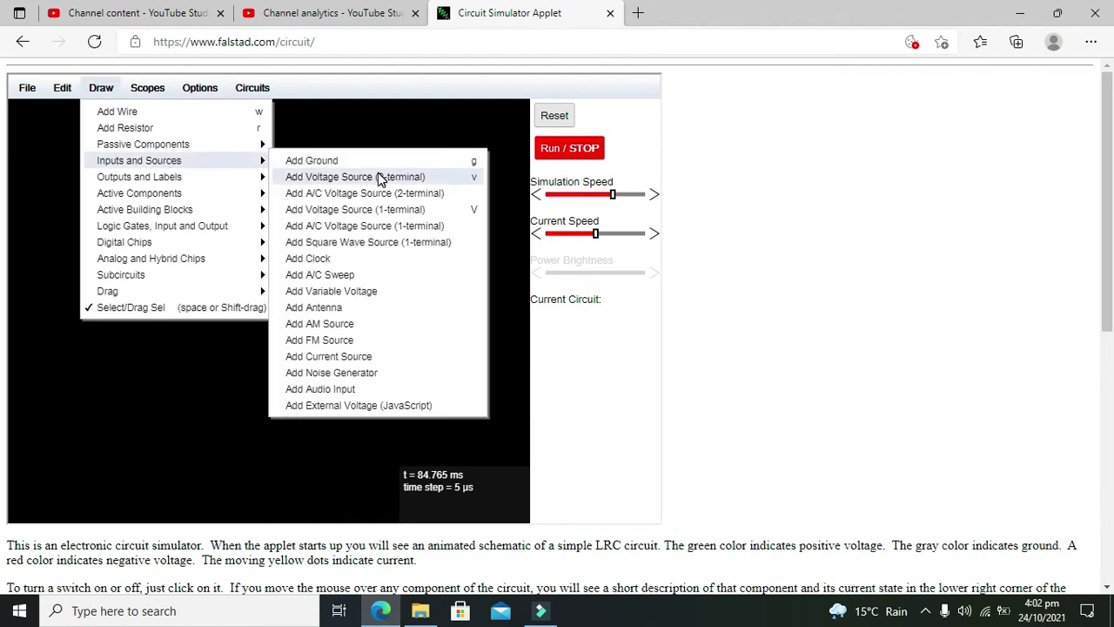
pyautogui.click(347, 228)
pyautogui.moveTo(71, 184); pyautogui.dragTo(104, 190)
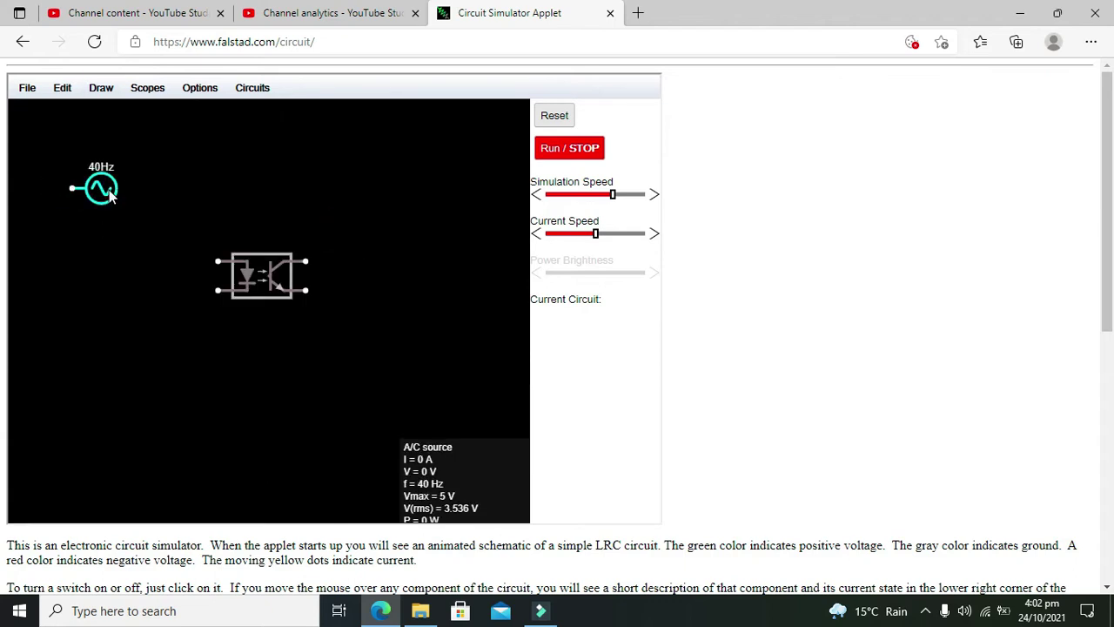
# Change the source's waveform to D/C, making it +5V, and stand it vertically.
pyautogui.doubleClick(102, 191)
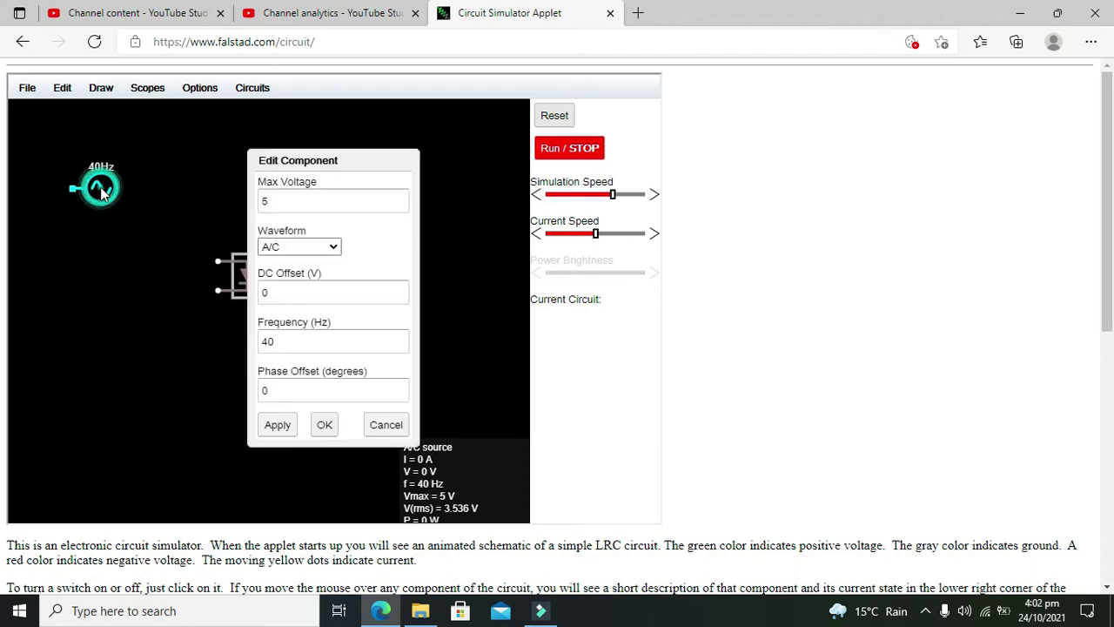
pyautogui.click(333, 247)
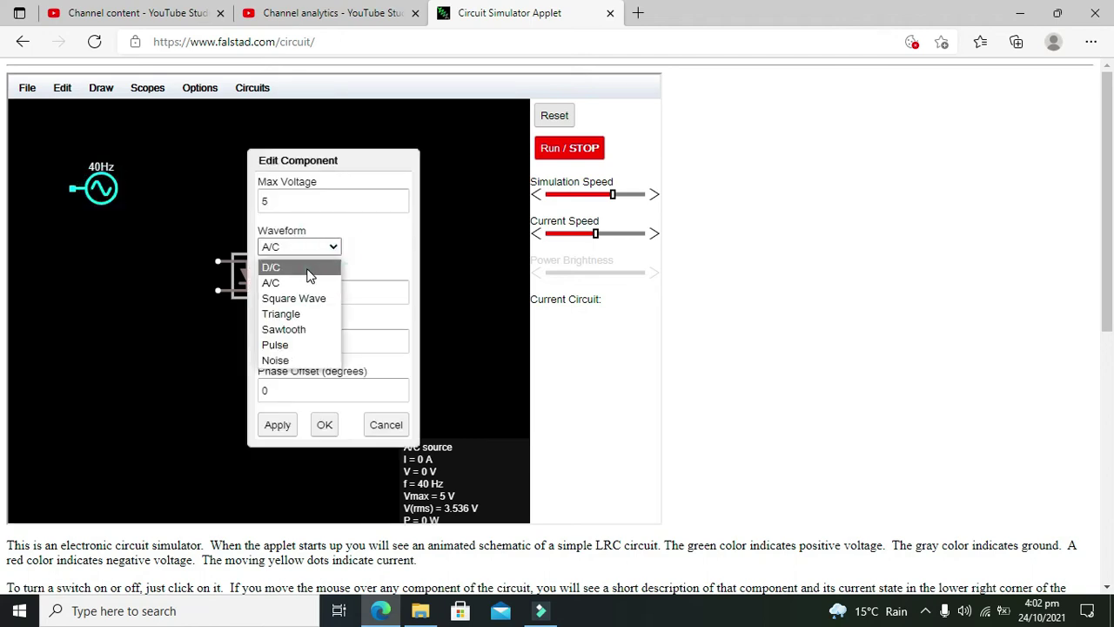
pyautogui.click(305, 267)
pyautogui.click(323, 329)
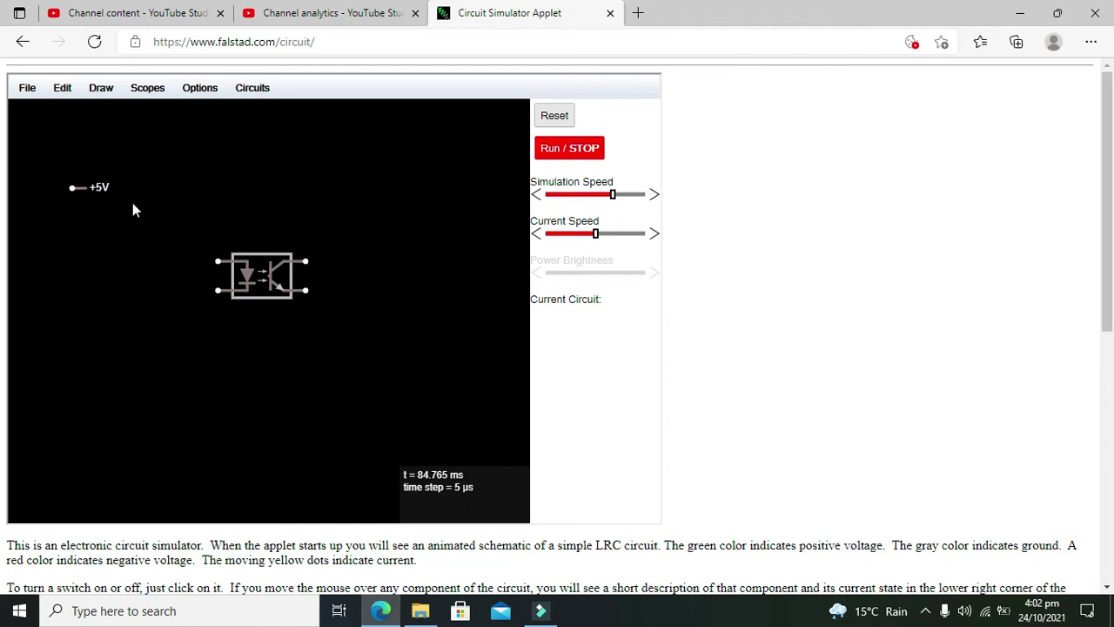
pyautogui.moveTo(71, 188); pyautogui.dragTo(101, 218)
# Draw a wire leading left from the optocoupler's upper input pin.
pyautogui.click(100, 87)
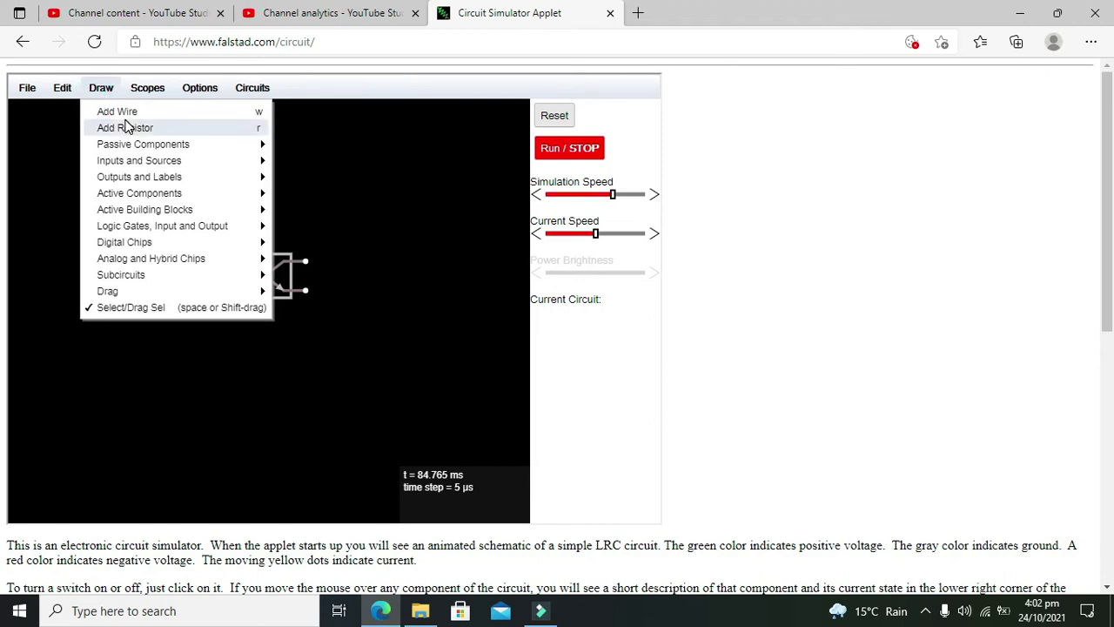
pyautogui.click(125, 108)
pyautogui.moveTo(217, 261); pyautogui.dragTo(176, 261)
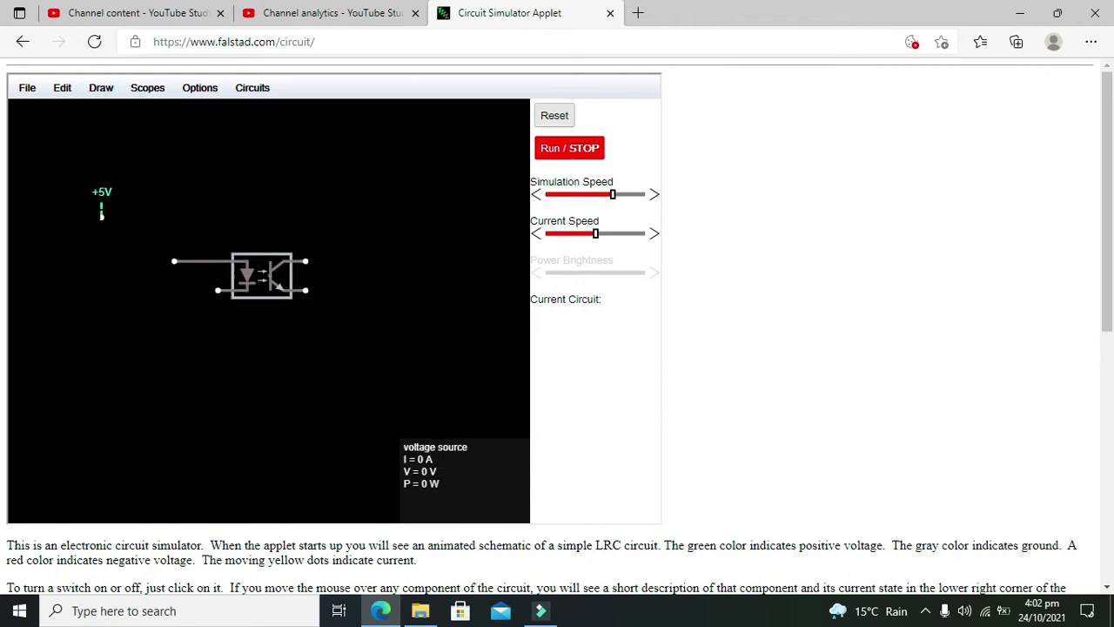
# Place a ground below the optocoupler.
pyautogui.click(101, 87)
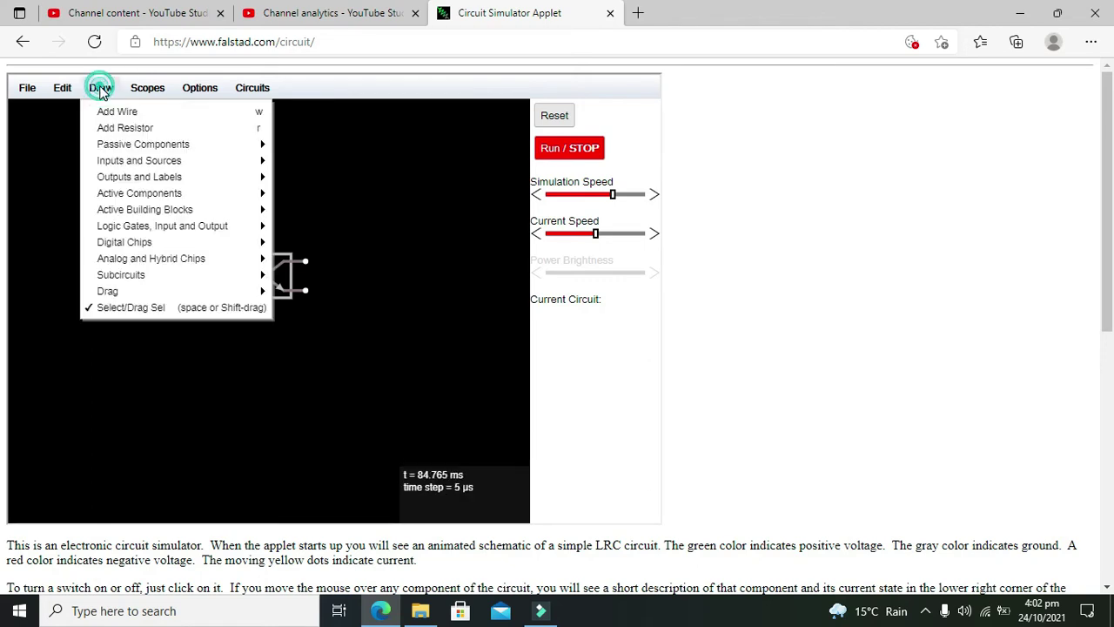
pyautogui.moveTo(132, 165)
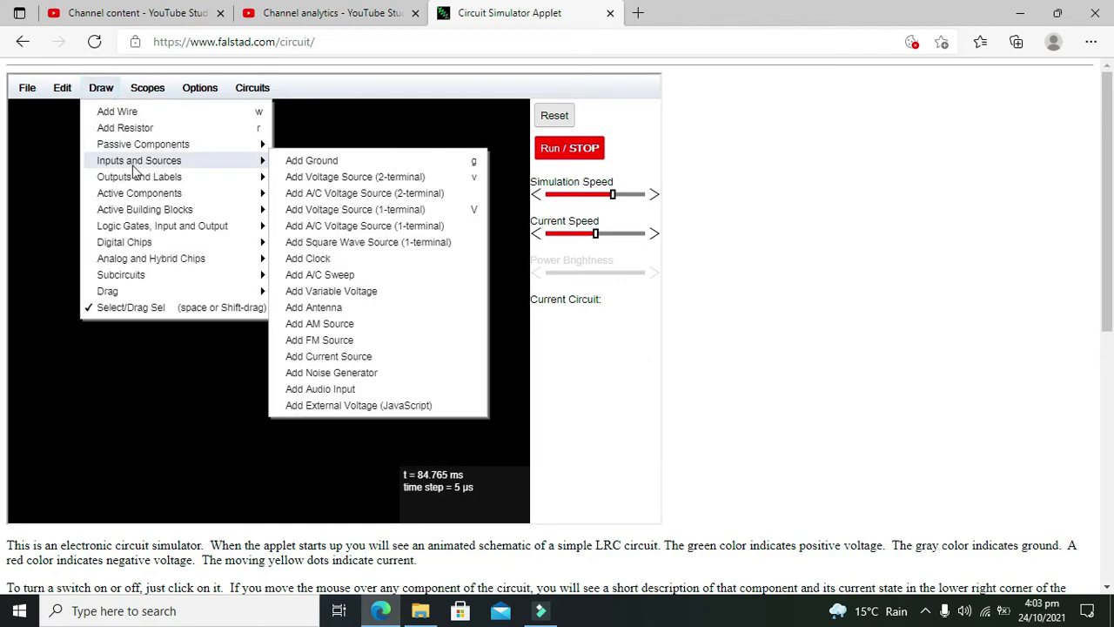
pyautogui.click(381, 162)
pyautogui.click(186, 353)
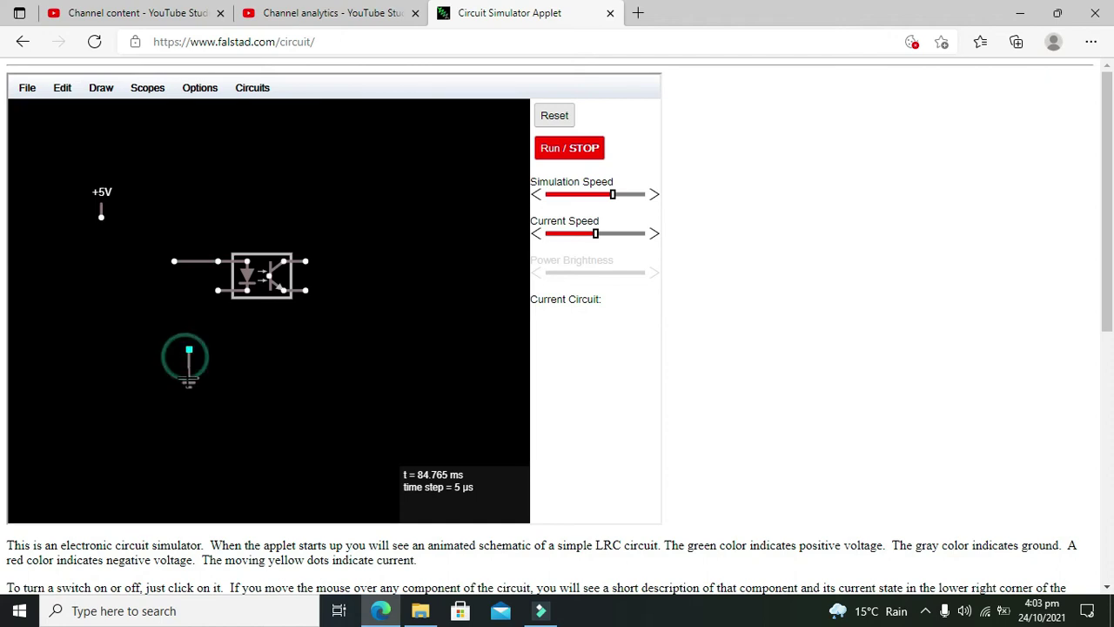
# Wire the optocoupler's lower input pin down to the ground, fixing the bad connection.
pyautogui.click(101, 87)
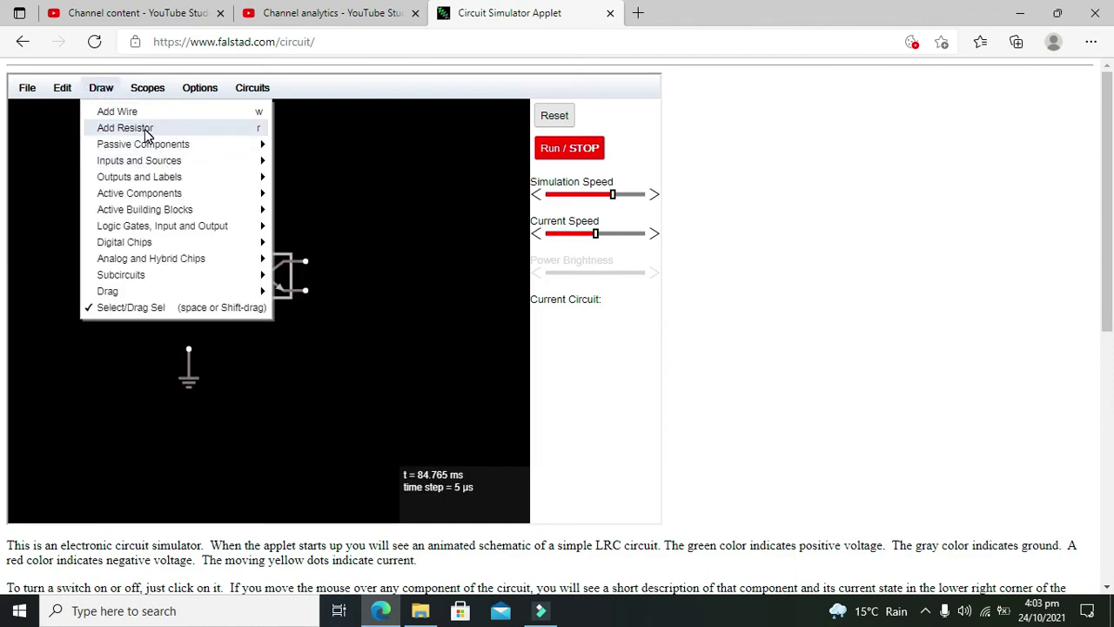
pyautogui.click(126, 128)
pyautogui.moveTo(217, 290)
pyautogui.mouseDown()
pyautogui.moveTo(189, 319)
pyautogui.moveTo(189, 349)
pyautogui.mouseUp()
pyautogui.moveTo(218, 290); pyautogui.dragTo(188, 288)
pyautogui.click(206, 326)
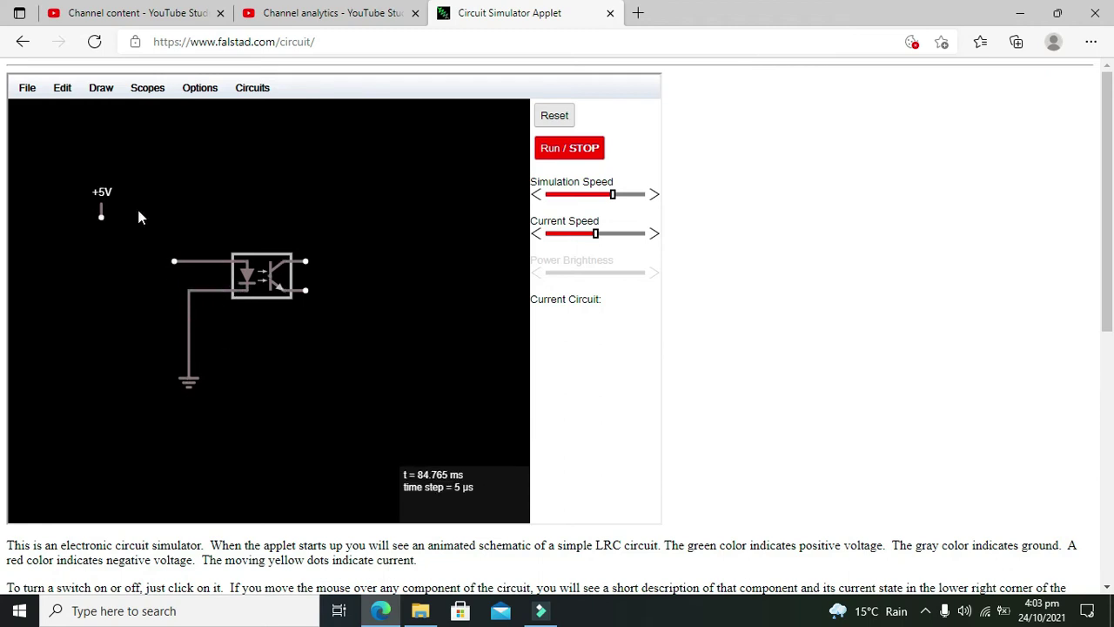
pyautogui.click(101, 87)
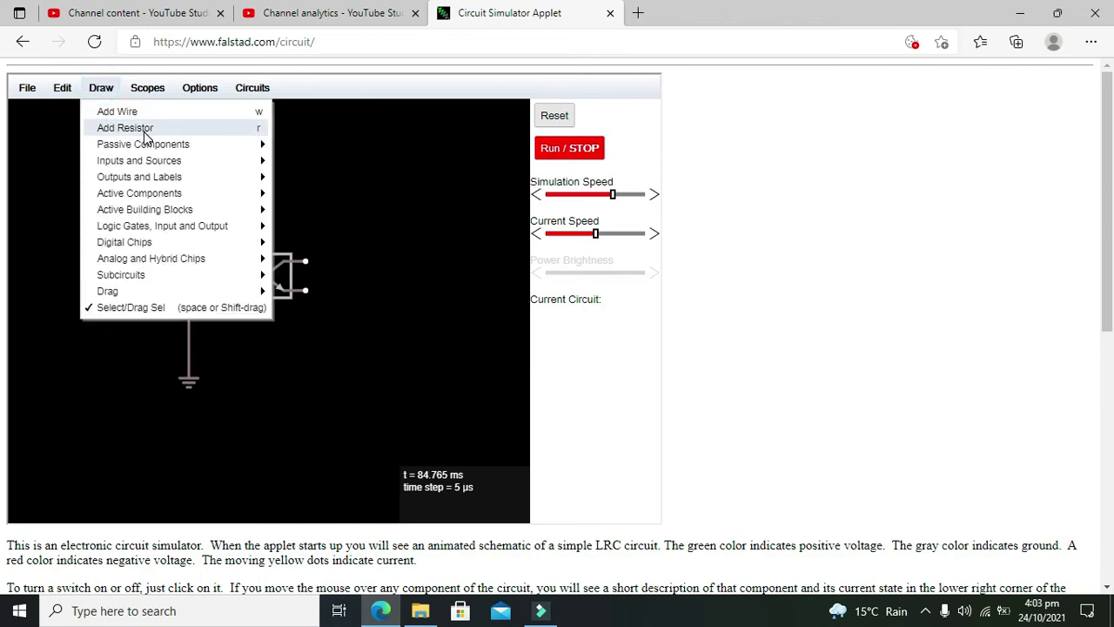
pyautogui.moveTo(152, 162)
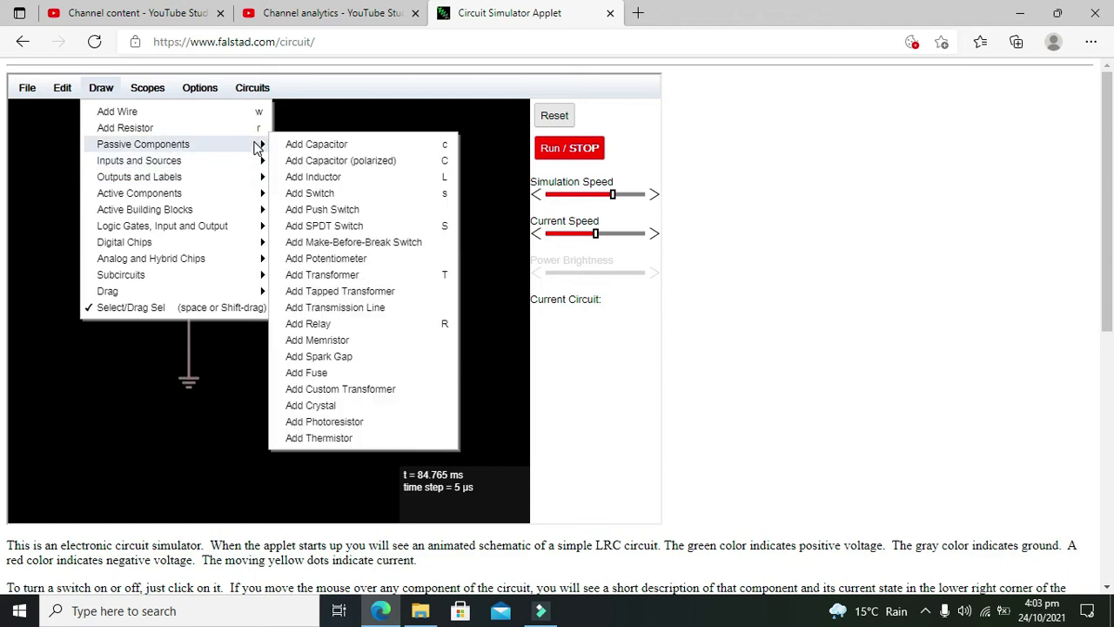
# Place a switch right of the +5V source and wire the optocoupler's LED input to it.
pyautogui.click(323, 192)
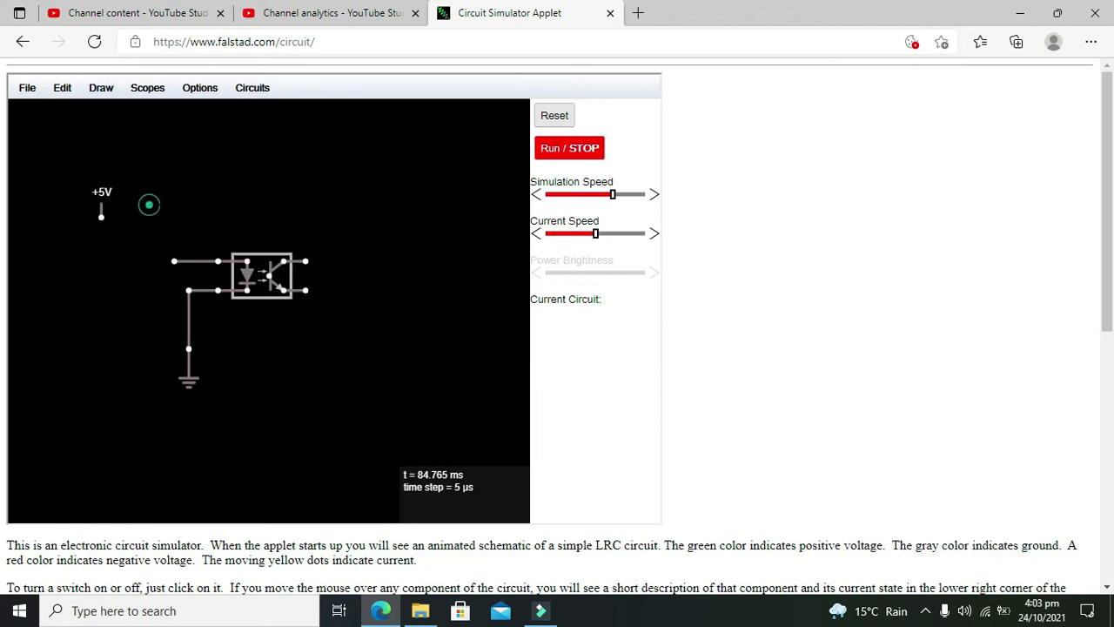
pyautogui.moveTo(145, 202); pyautogui.dragTo(174, 202)
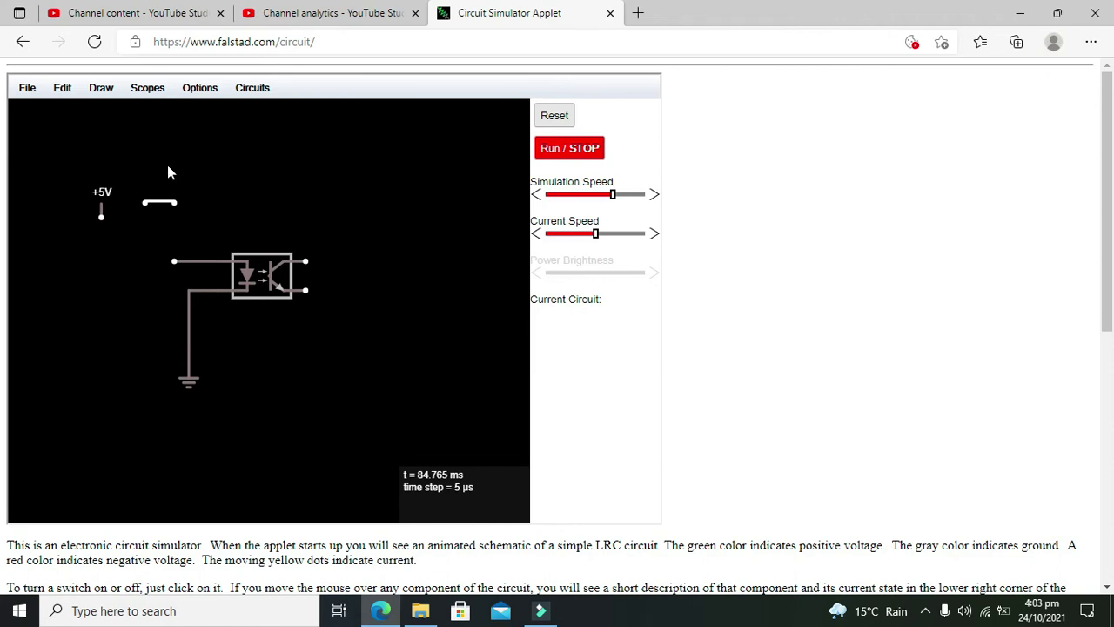
pyautogui.click(101, 87)
pyautogui.click(117, 107)
pyautogui.moveTo(174, 261)
pyautogui.mouseDown()
pyautogui.moveTo(174, 202)
pyautogui.moveTo(101, 216)
pyautogui.mouseUp()
# Raise the +5V source level with the switch and leave the switch closed.
pyautogui.click(162, 203)
pyautogui.click(163, 204)
pyautogui.moveTo(70, 167); pyautogui.dragTo(100, 201)
pyautogui.click(218, 153)
pyautogui.click(144, 189)
pyautogui.click(171, 174)
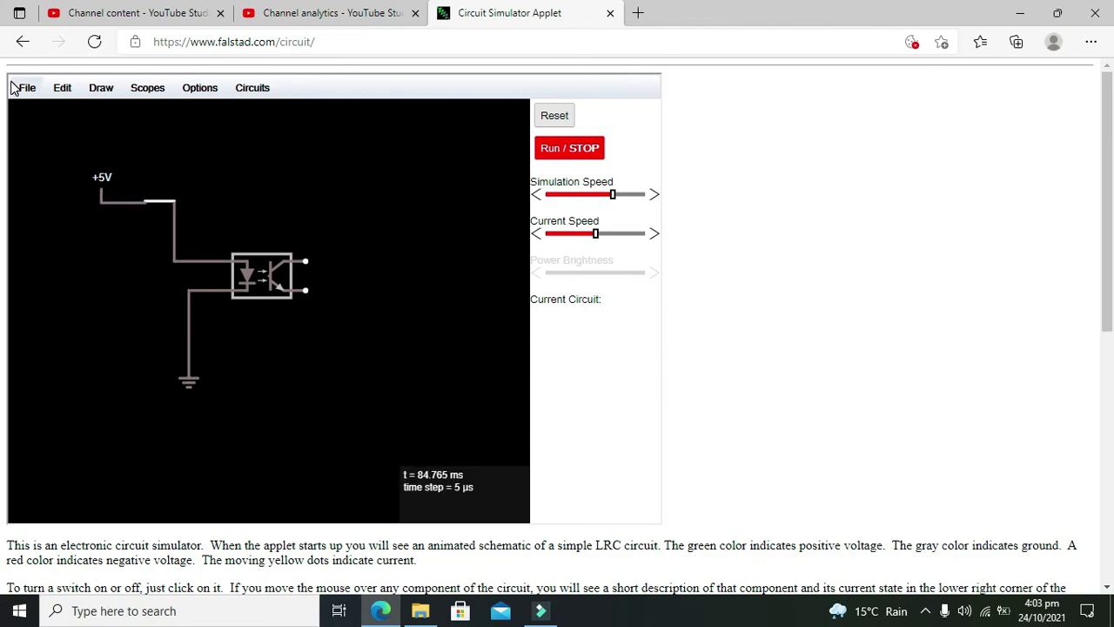
pyautogui.click(102, 89)
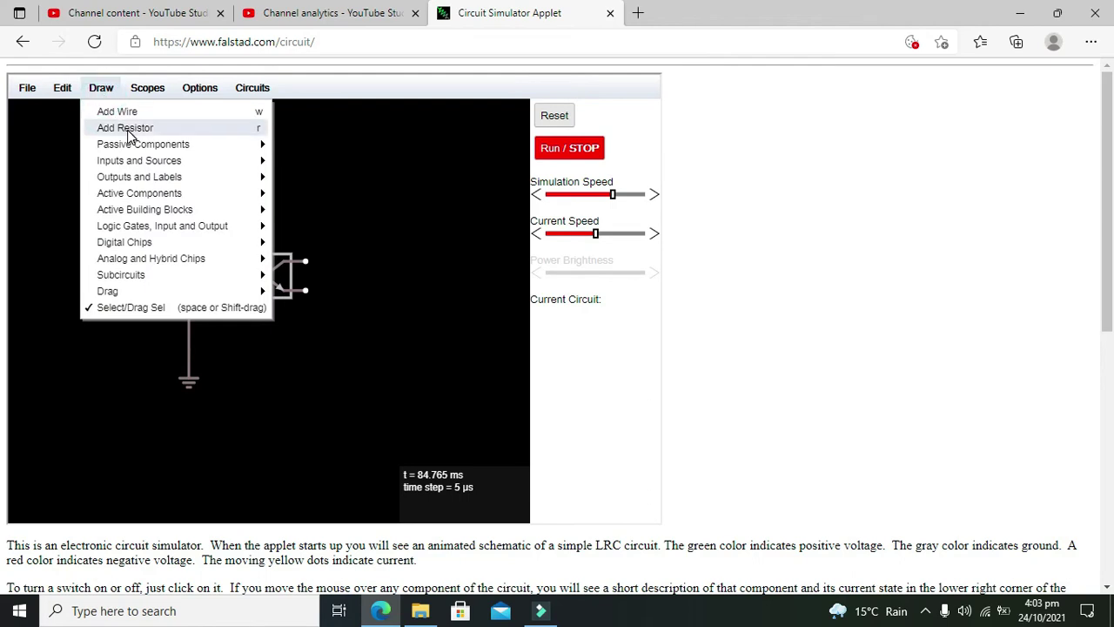
pyautogui.moveTo(140, 150)
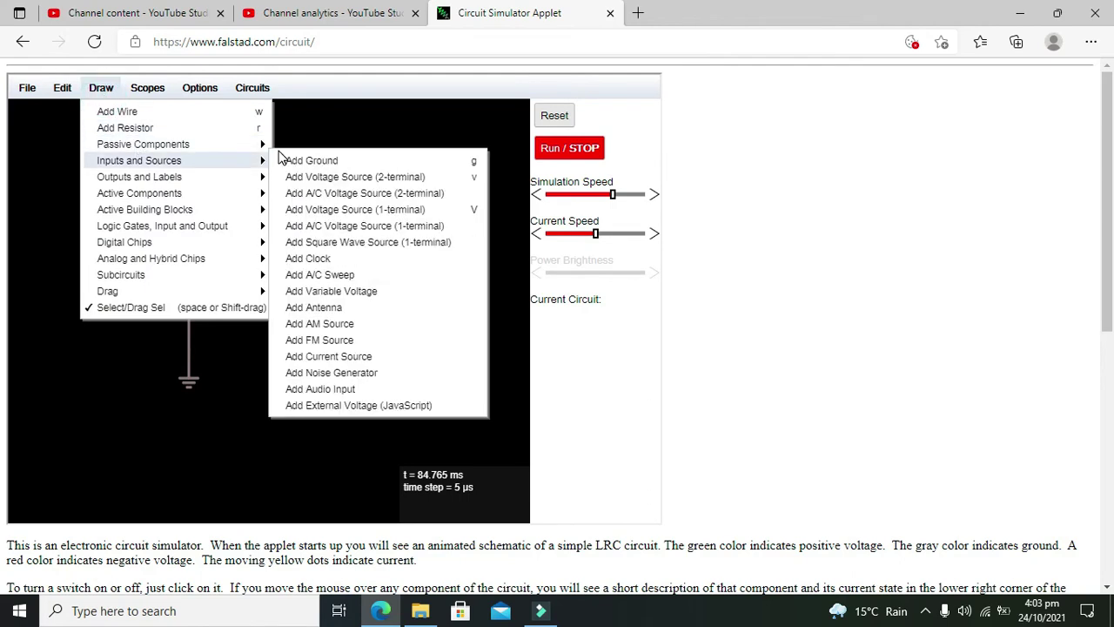
pyautogui.moveTo(216, 167)
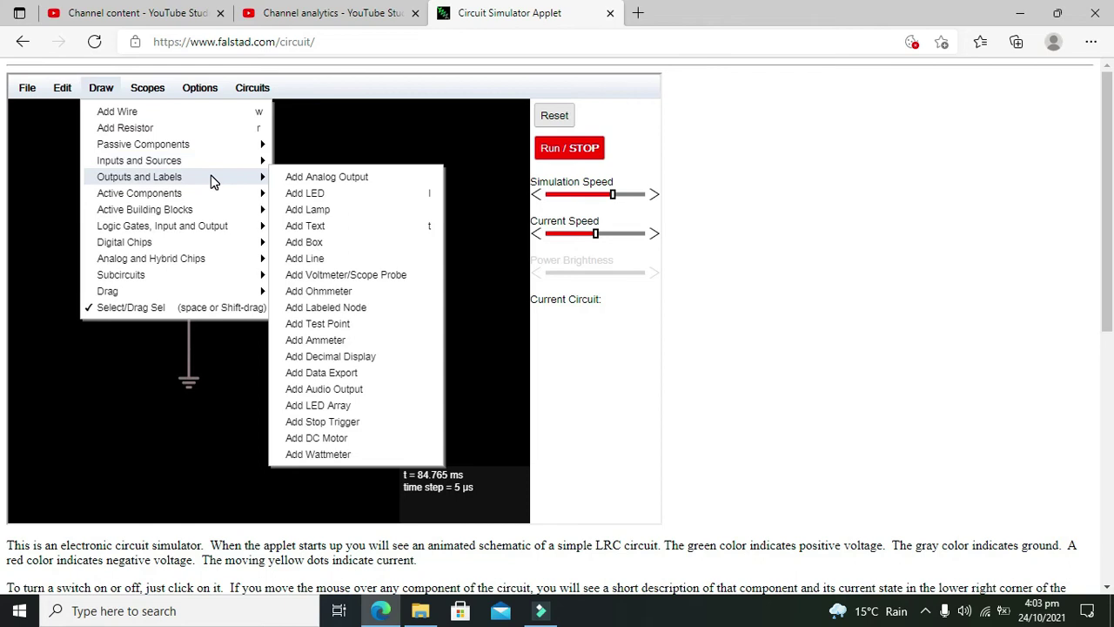
# Place an LED right of the optocoupler and wire the optocoupler's output to it.
pyautogui.click(314, 210)
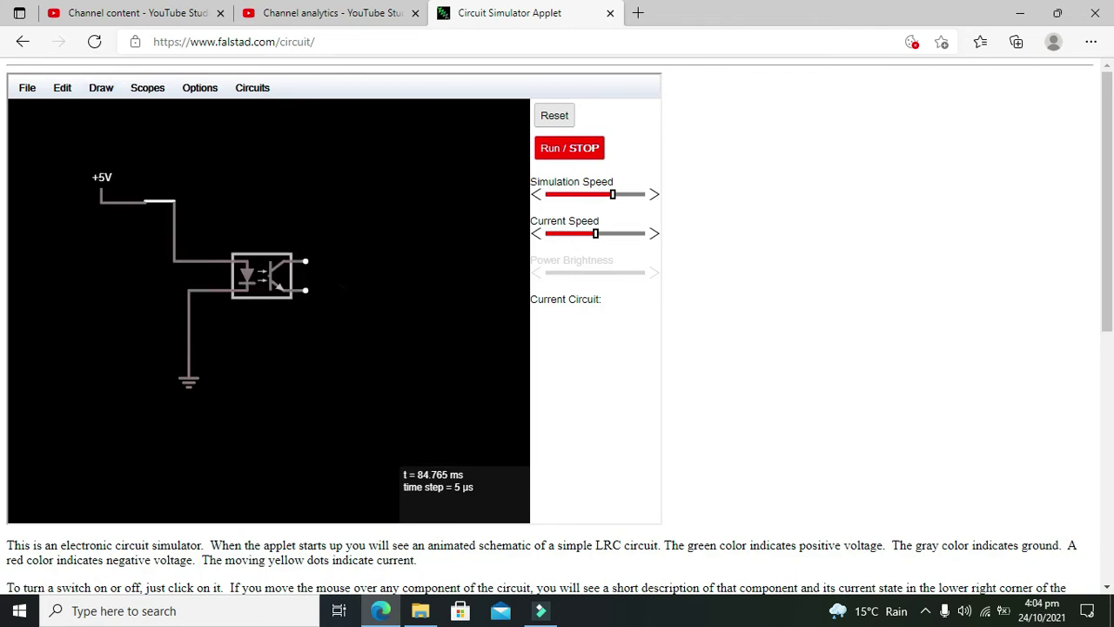
pyautogui.moveTo(342, 290); pyautogui.dragTo(380, 289)
pyautogui.click(100, 88)
pyautogui.click(118, 110)
pyautogui.click(335, 290)
pyautogui.moveTo(335, 290); pyautogui.dragTo(305, 290)
# Choose a ground component for the LED's far end.
pyautogui.click(101, 88)
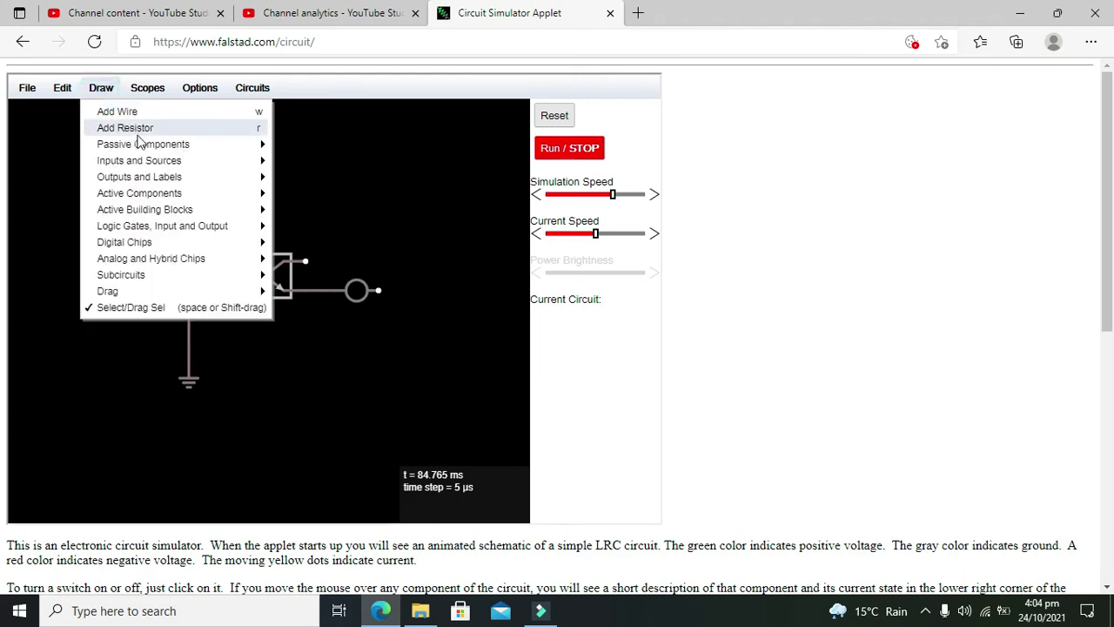
pyautogui.moveTo(142, 145)
pyautogui.moveTo(195, 169)
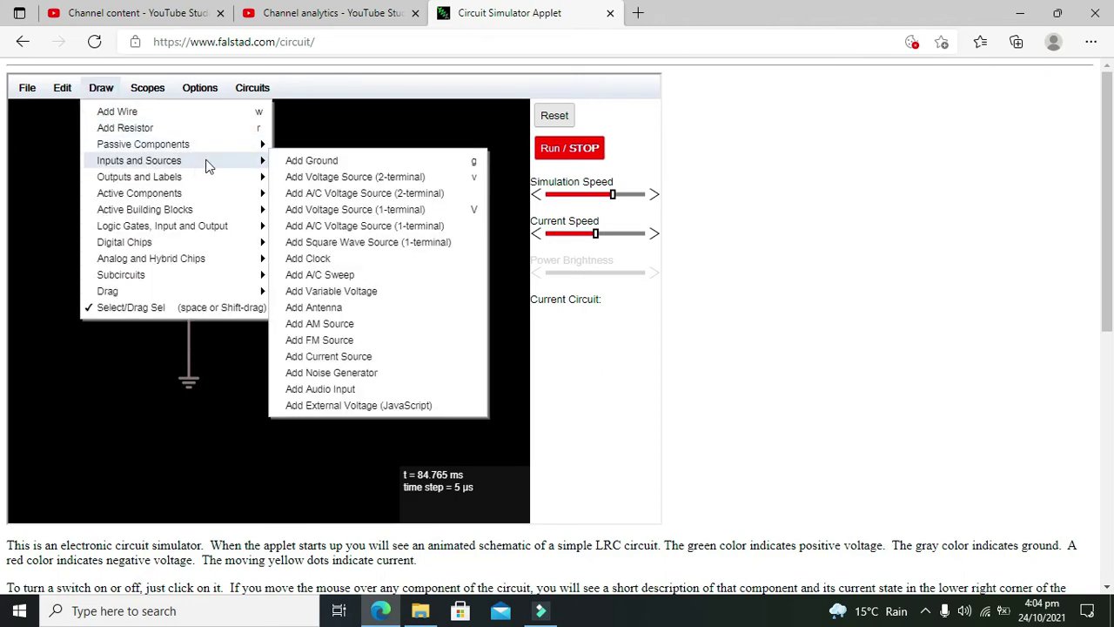
pyautogui.click(289, 162)
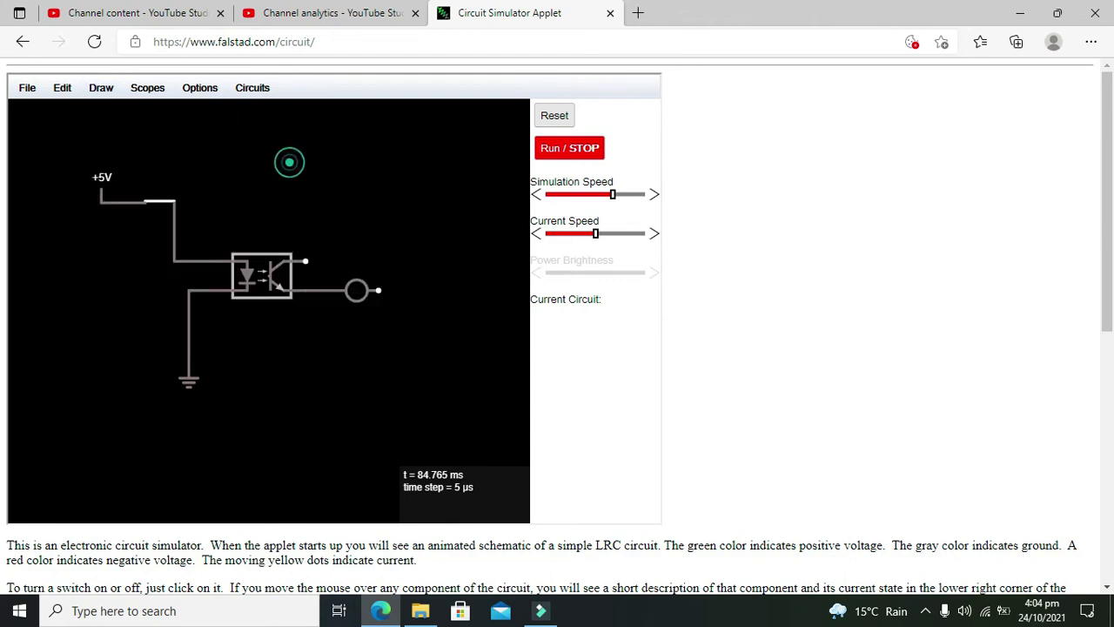
# Attach the ground below the LED's right end.
pyautogui.moveTo(378, 290); pyautogui.dragTo(378, 319)
pyautogui.rightClick(206, 133)
pyautogui.click(271, 342)
pyautogui.click(258, 373)
# Duplicate the +5V source and stand the copy vertically above the optocoupler's output side.
pyautogui.click(101, 186)
pyautogui.hotkey('ctrl', 'd')
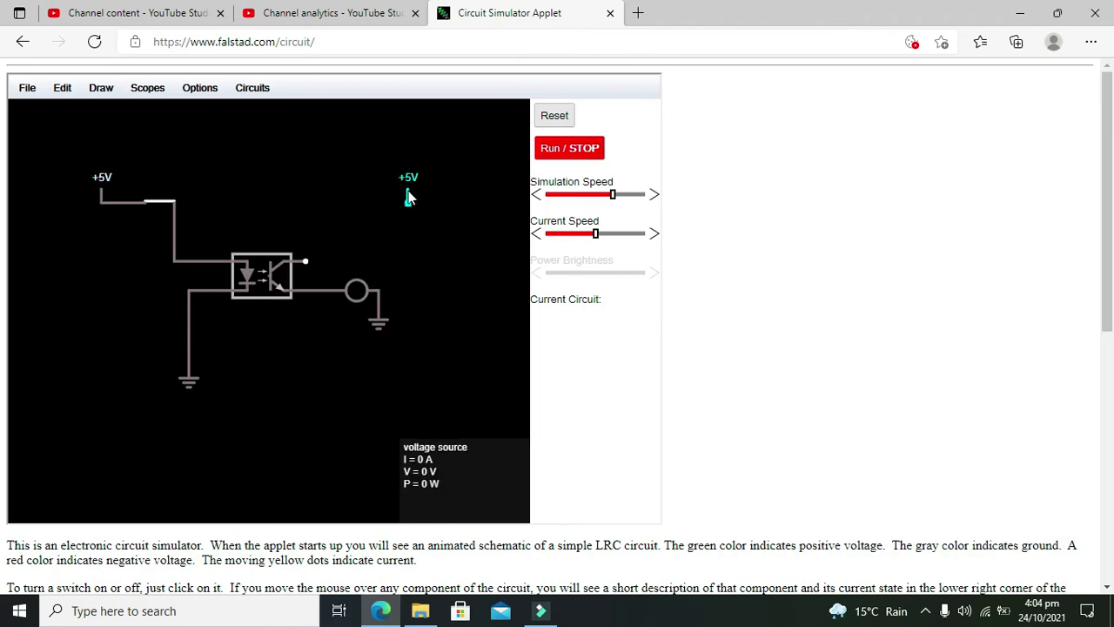
pyautogui.moveTo(409, 197); pyautogui.dragTo(313, 260)
pyautogui.click(355, 198)
pyautogui.moveTo(318, 178)
pyautogui.mouseDown()
pyautogui.moveTo(305, 178)
pyautogui.moveTo(317, 172)
pyautogui.mouseUp()
pyautogui.moveTo(307, 259); pyautogui.dragTo(320, 261)
# Wire the optocoupler's upper transistor terminal to the copied source.
pyautogui.click(101, 87)
pyautogui.click(109, 106)
pyautogui.moveTo(306, 259); pyautogui.dragTo(320, 260)
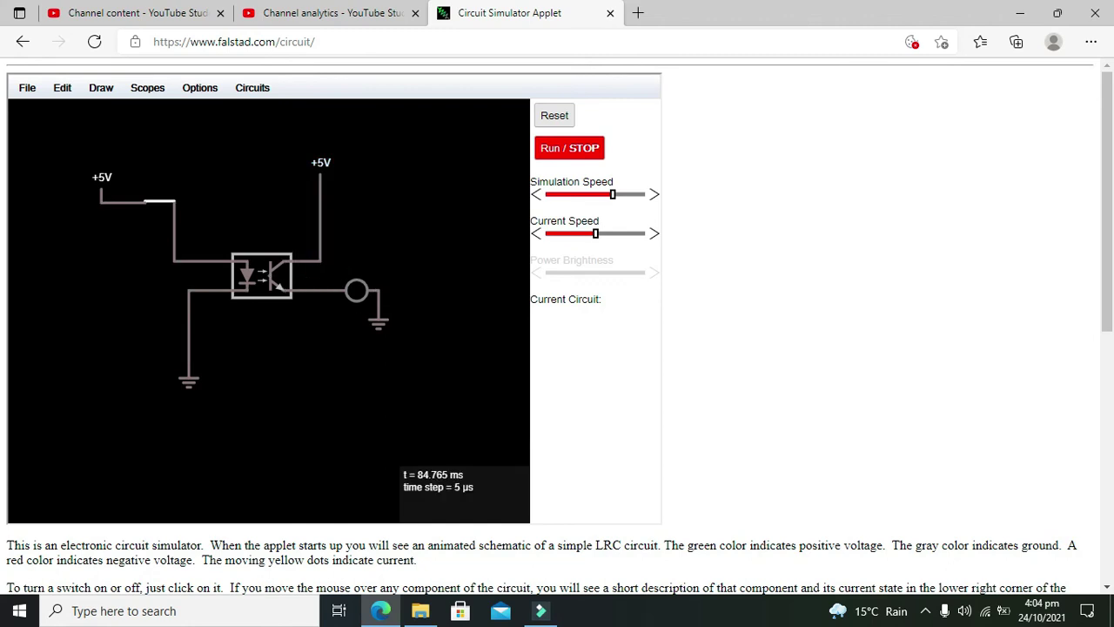
# Set the copied source's voltage to 3 V.
pyautogui.doubleClick(320, 175)
pyautogui.doubleClick(292, 248)
pyautogui.write('3')
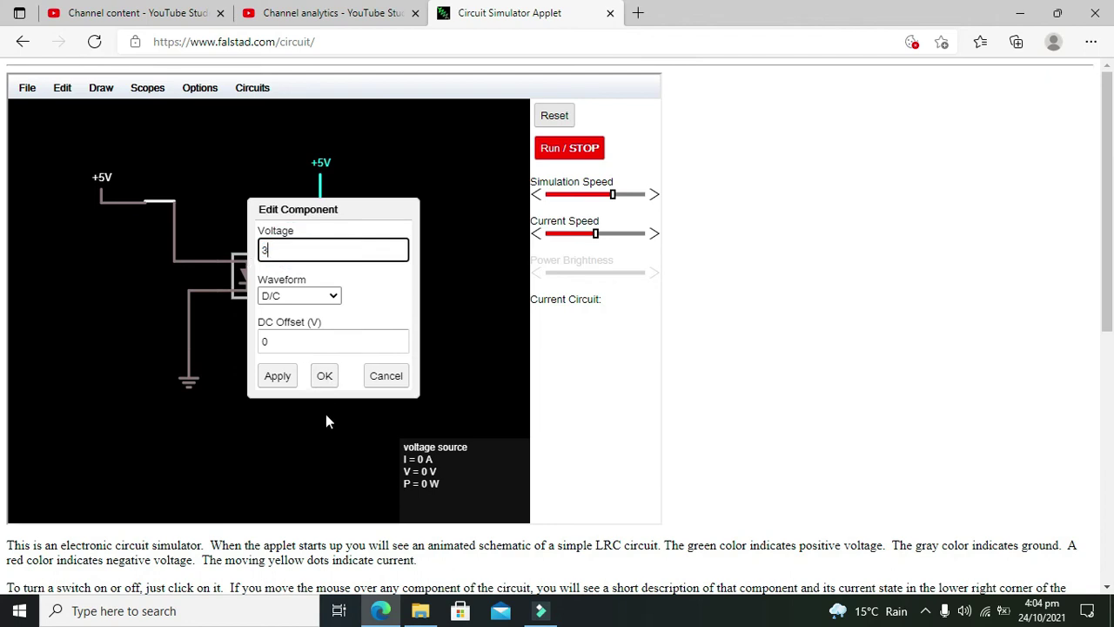
pyautogui.click(324, 377)
pyautogui.click(184, 114)
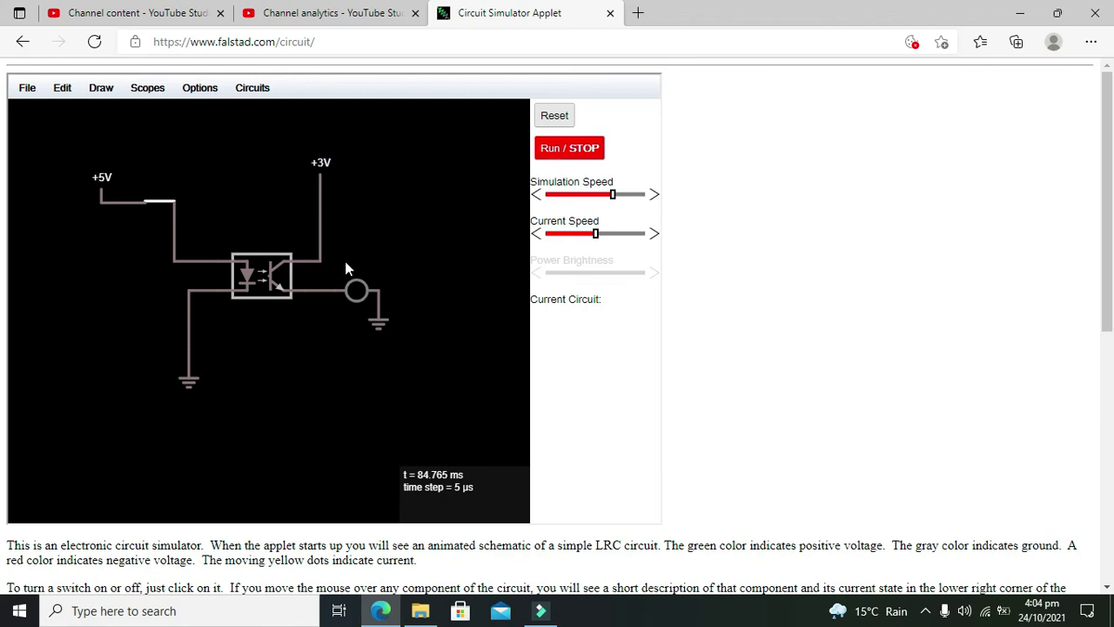
# Start the simulation and toggle the +5V switch, leaving it open.
pyautogui.click(165, 203)
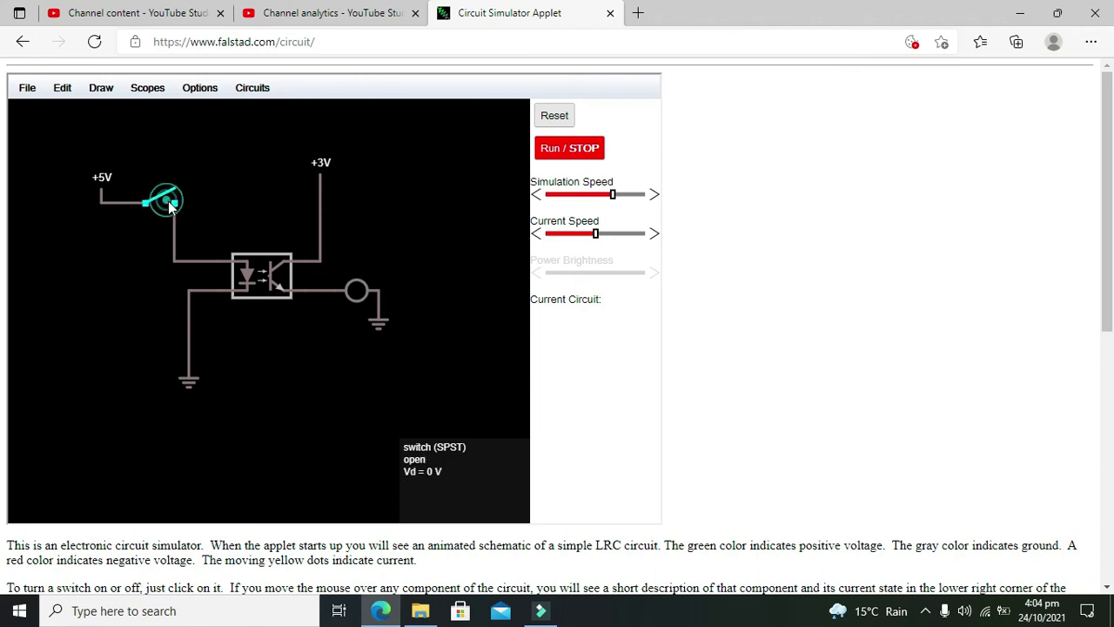
pyautogui.click(581, 148)
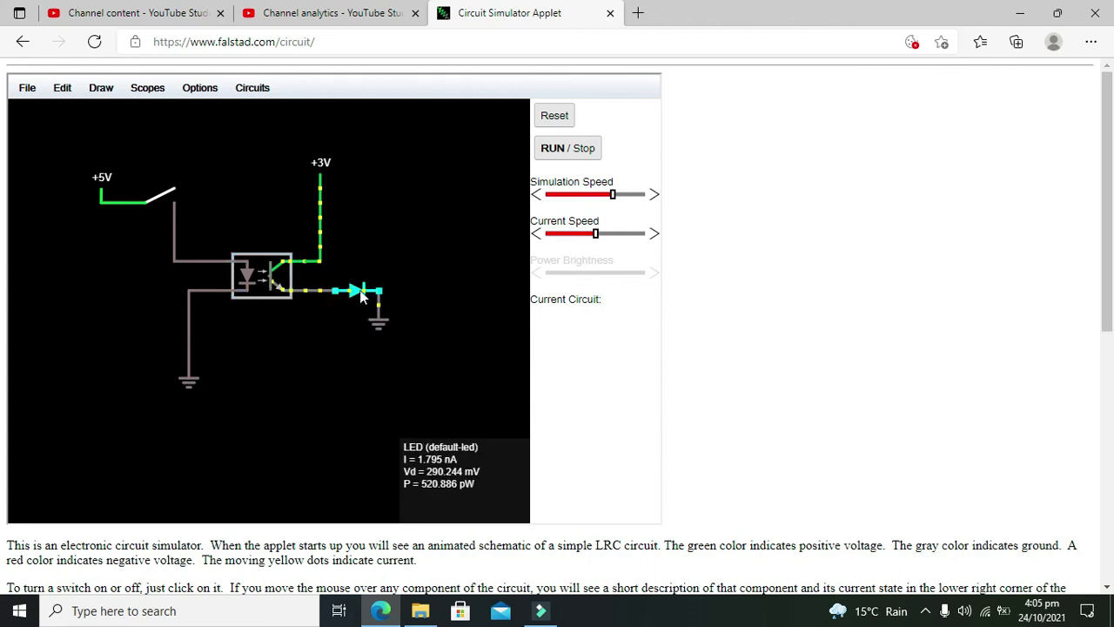
pyautogui.click(168, 195)
pyautogui.click(168, 196)
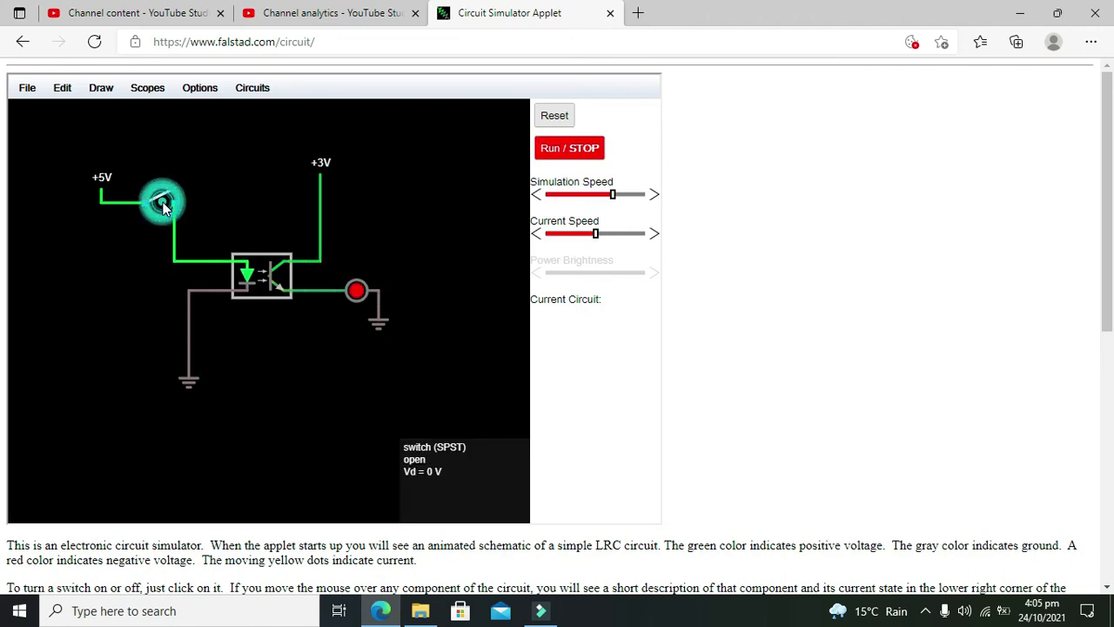
# Stop the simulation and move the LED's ground lower on a longer vertical lead.
pyautogui.click(557, 154)
pyautogui.click(557, 155)
pyautogui.moveTo(380, 331); pyautogui.dragTo(379, 372)
pyautogui.moveTo(378, 329); pyautogui.dragTo(382, 301)
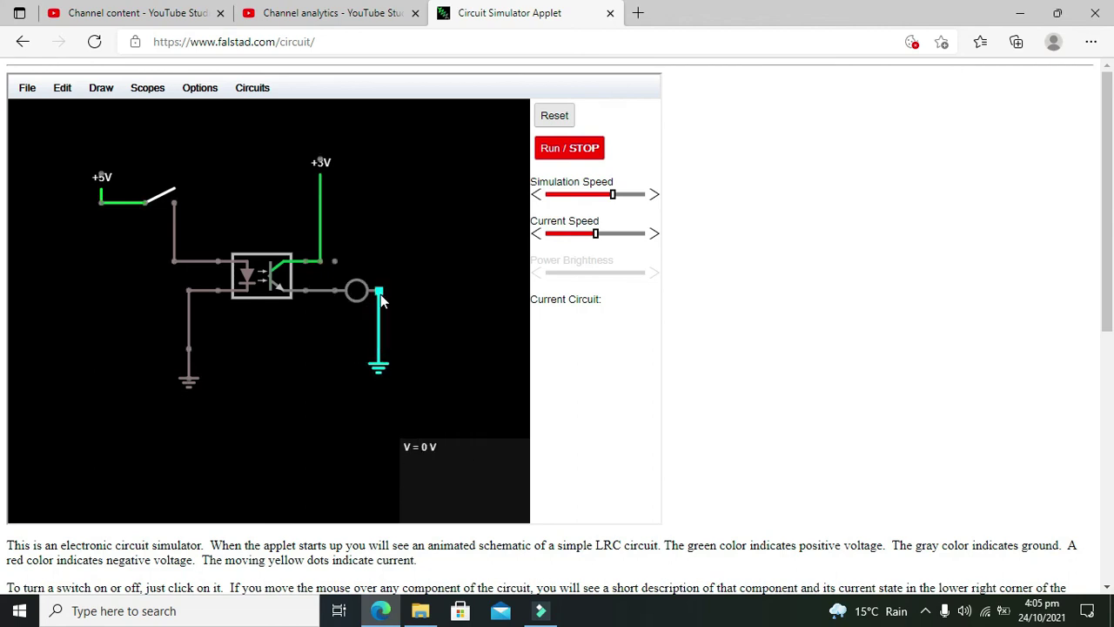
# Run the simulation with the switch closed, then open it to turn the LED off.
pyautogui.click(161, 203)
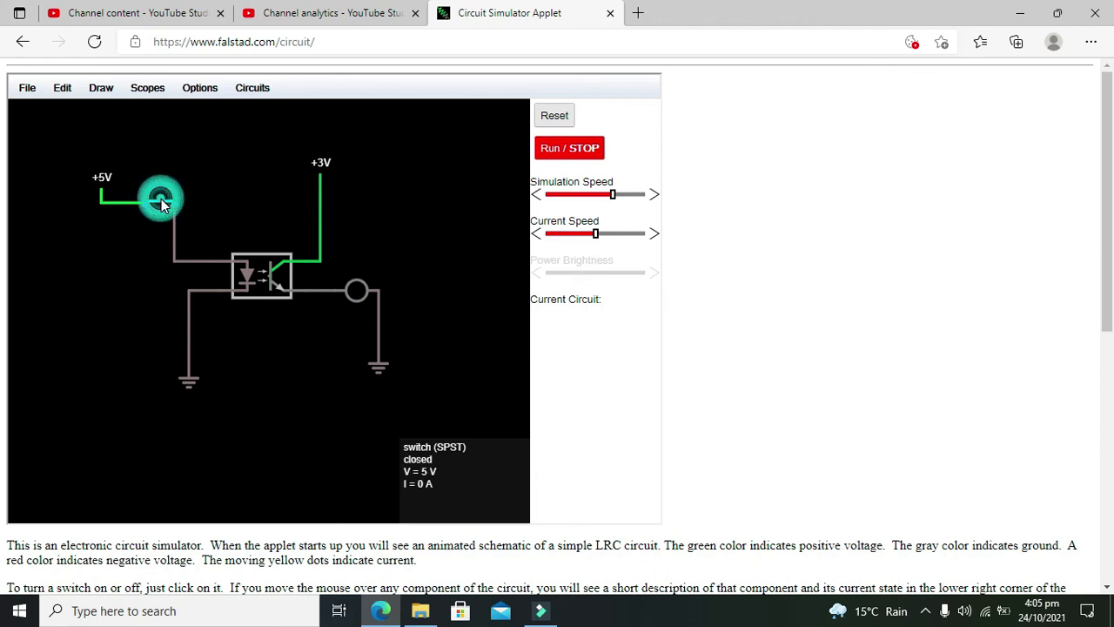
pyautogui.click(570, 147)
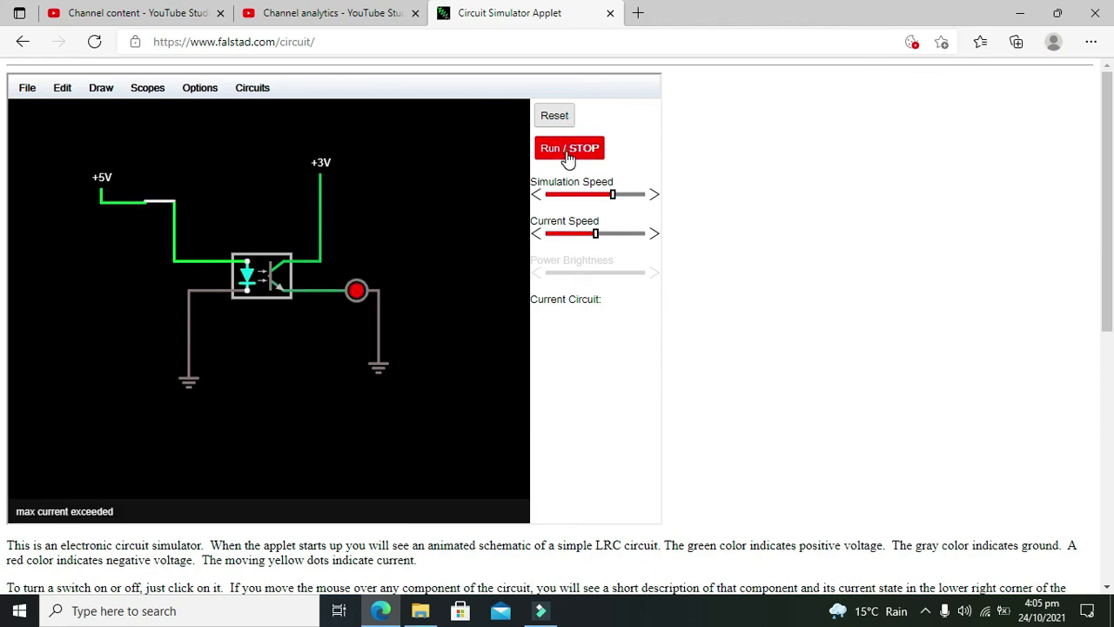
pyautogui.click(568, 154)
pyautogui.click(162, 205)
pyautogui.click(593, 155)
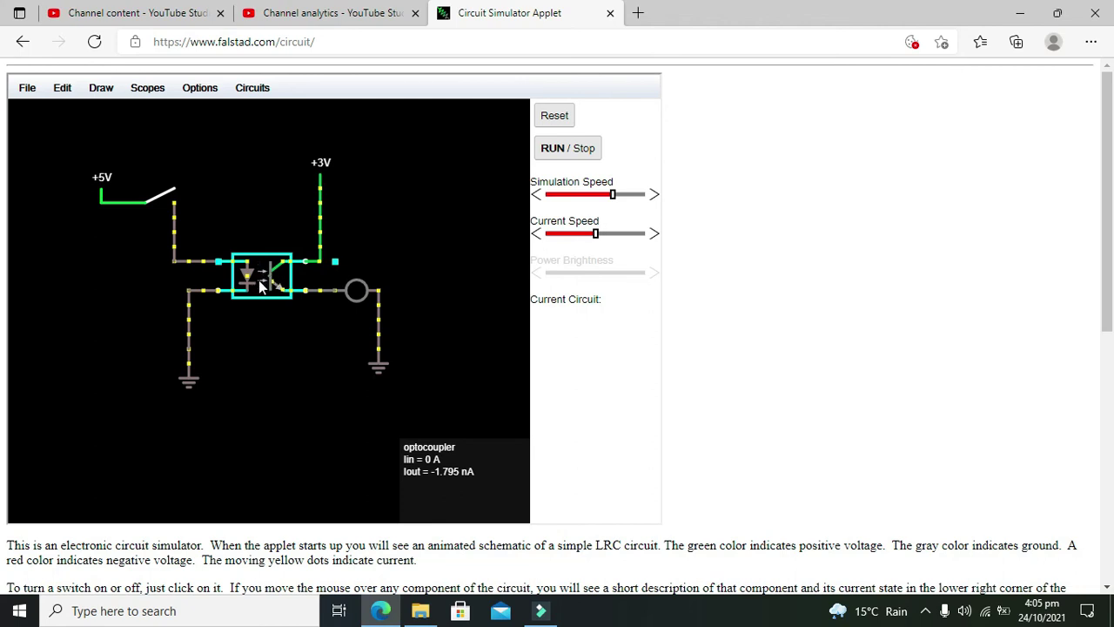
# Select the LED's ground and reconnect its lead to the LED's node.
pyautogui.moveTo(356, 323); pyautogui.dragTo(380, 385)
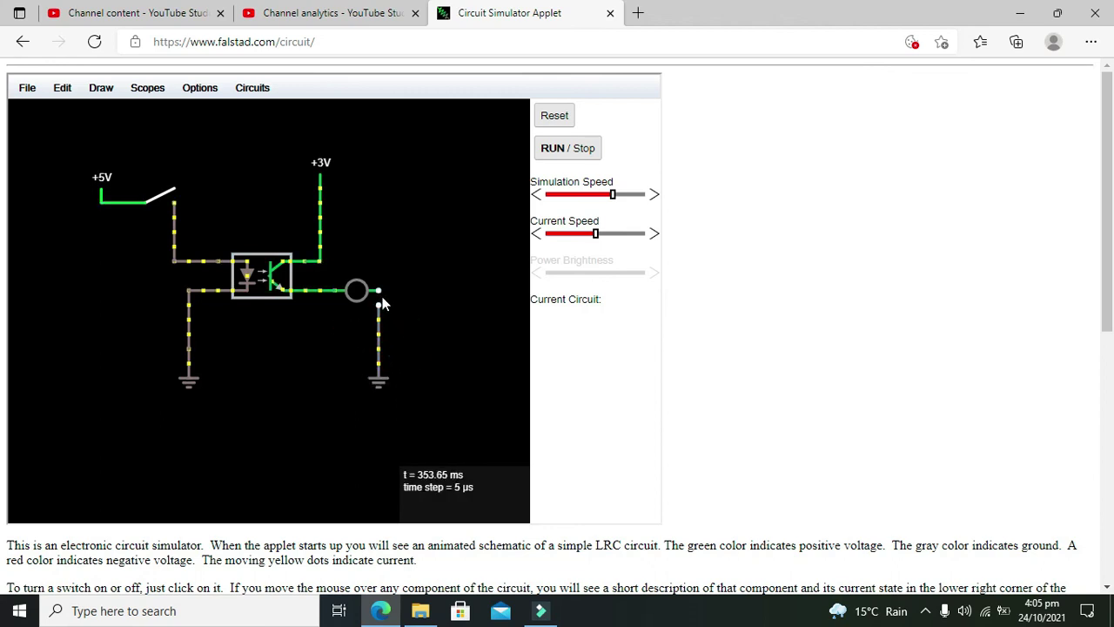
pyautogui.moveTo(379, 305); pyautogui.dragTo(377, 291)
pyautogui.click(405, 313)
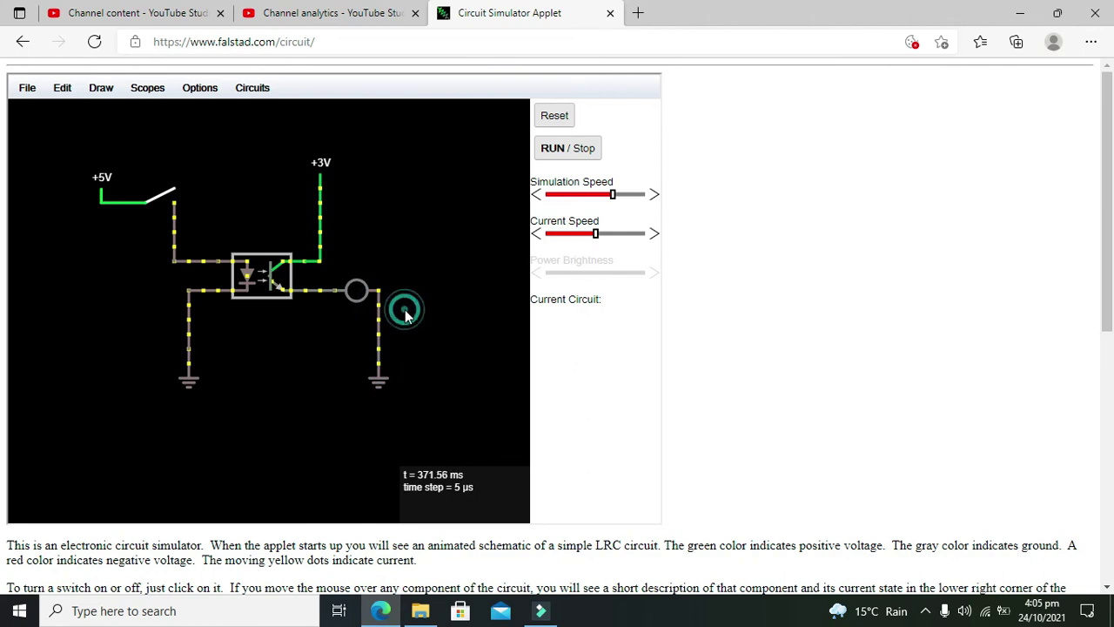